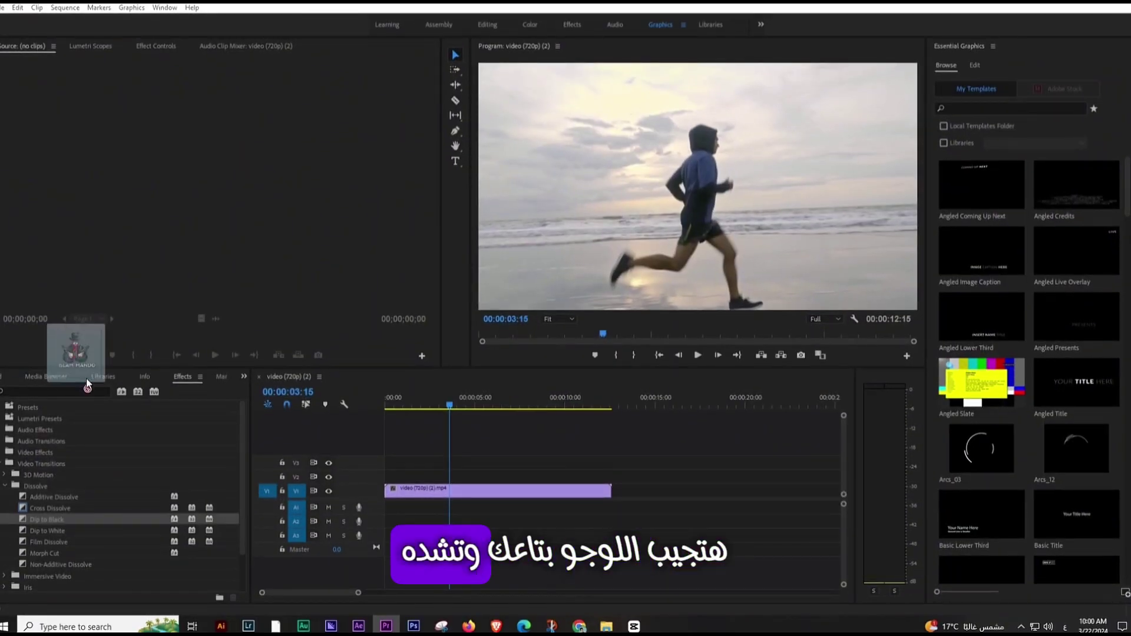
- Place the ISLAM MANDO logo on track V3 above the beach clip and show the Project media list
drag(86, 378, 451, 463)
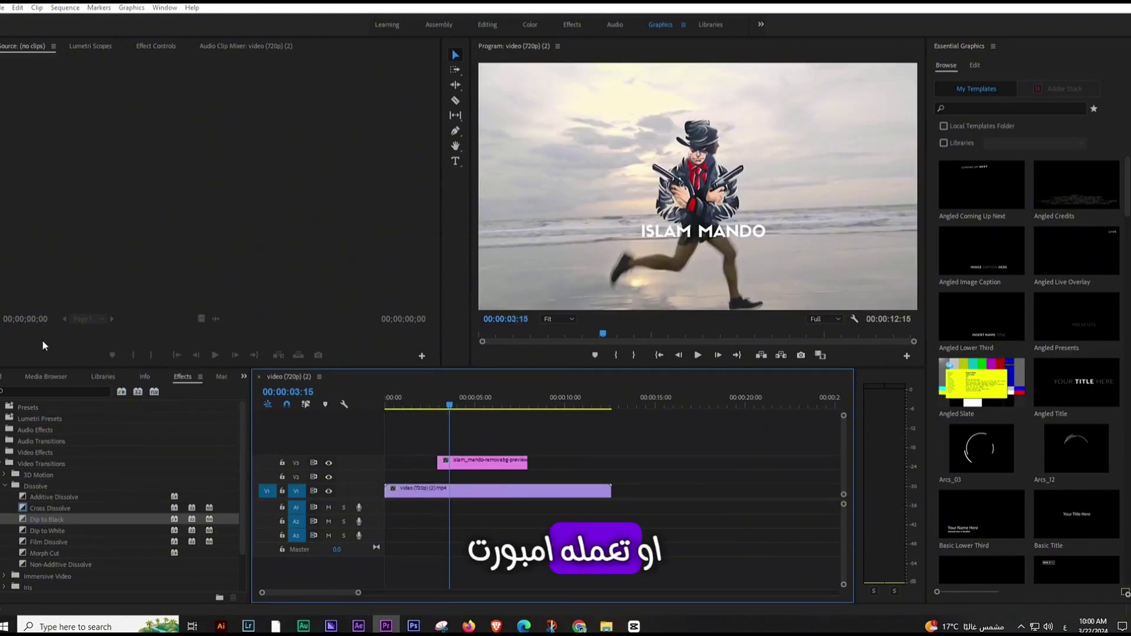
click(5, 377)
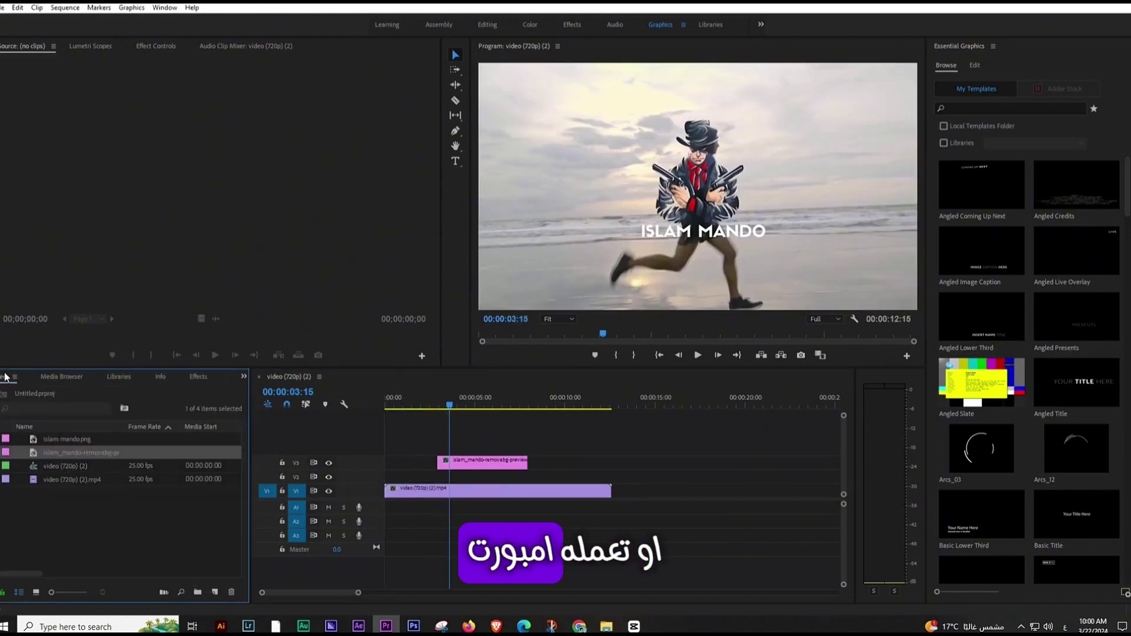
right_click(113, 551)
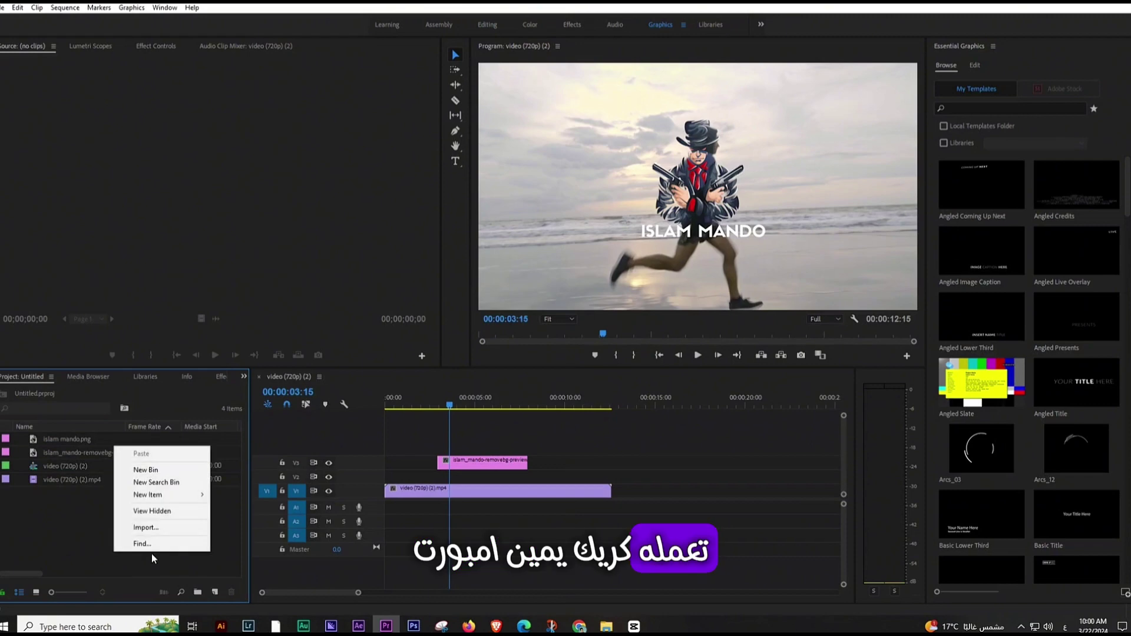
click(162, 532)
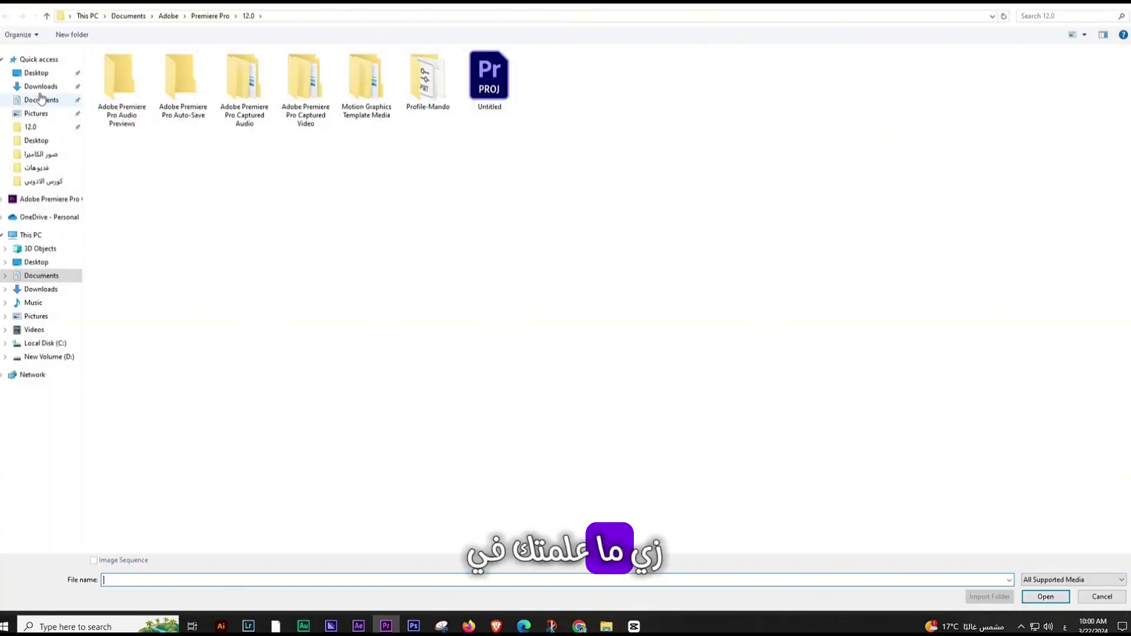
click(40, 87)
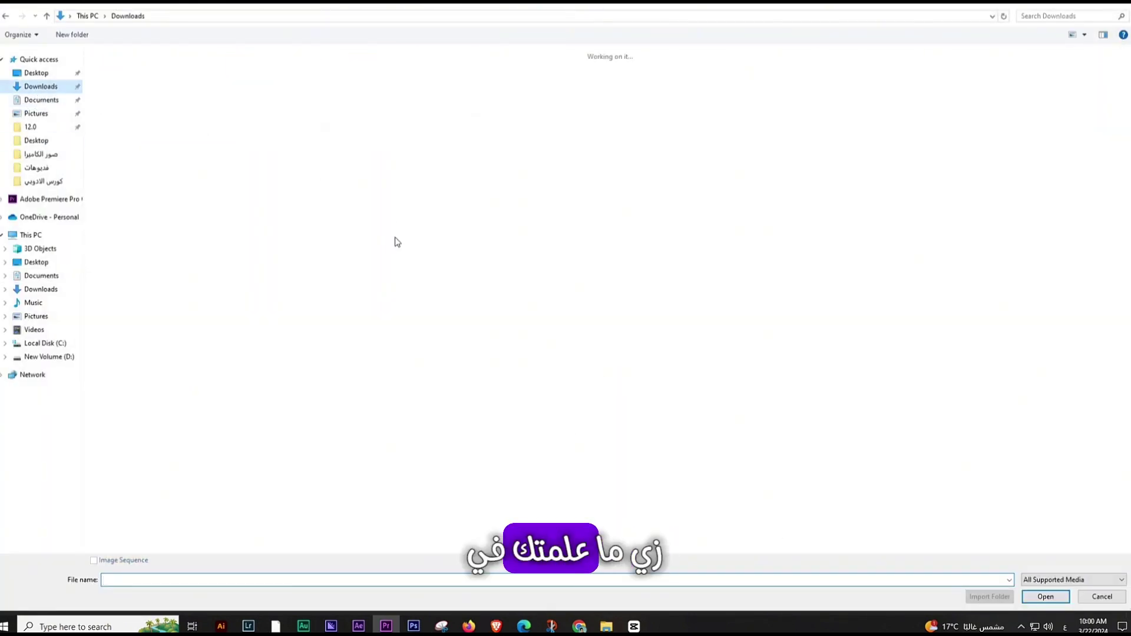
click(1101, 597)
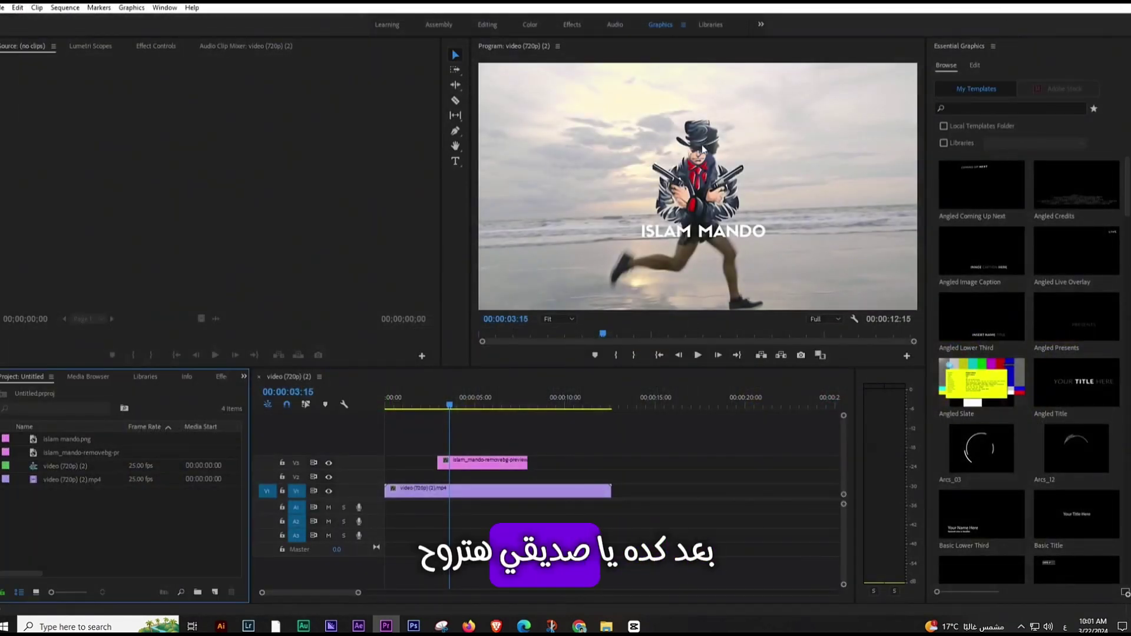
- Scale the logo down in the Program Monitor and move it to the left of the frame
click(723, 188)
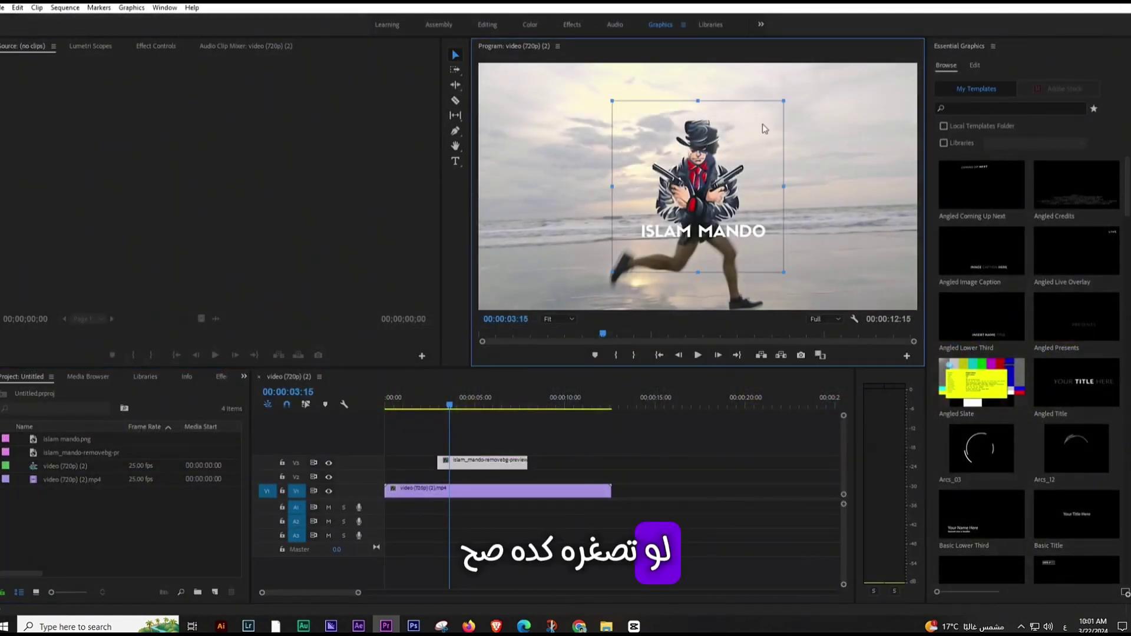
drag(781, 104, 736, 148)
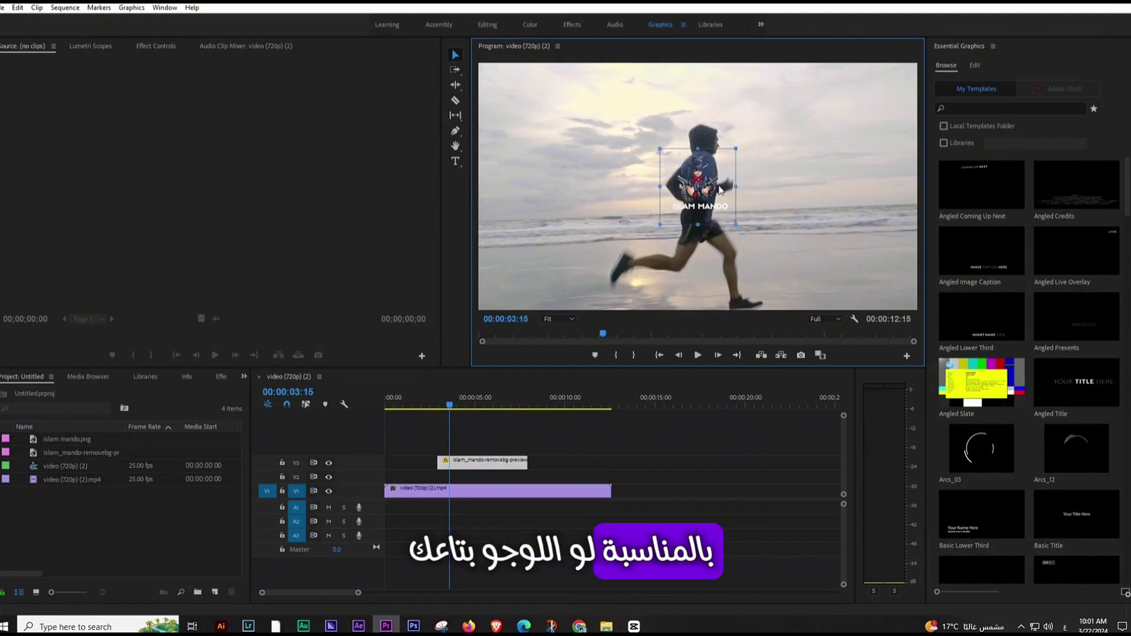
drag(716, 186, 558, 221)
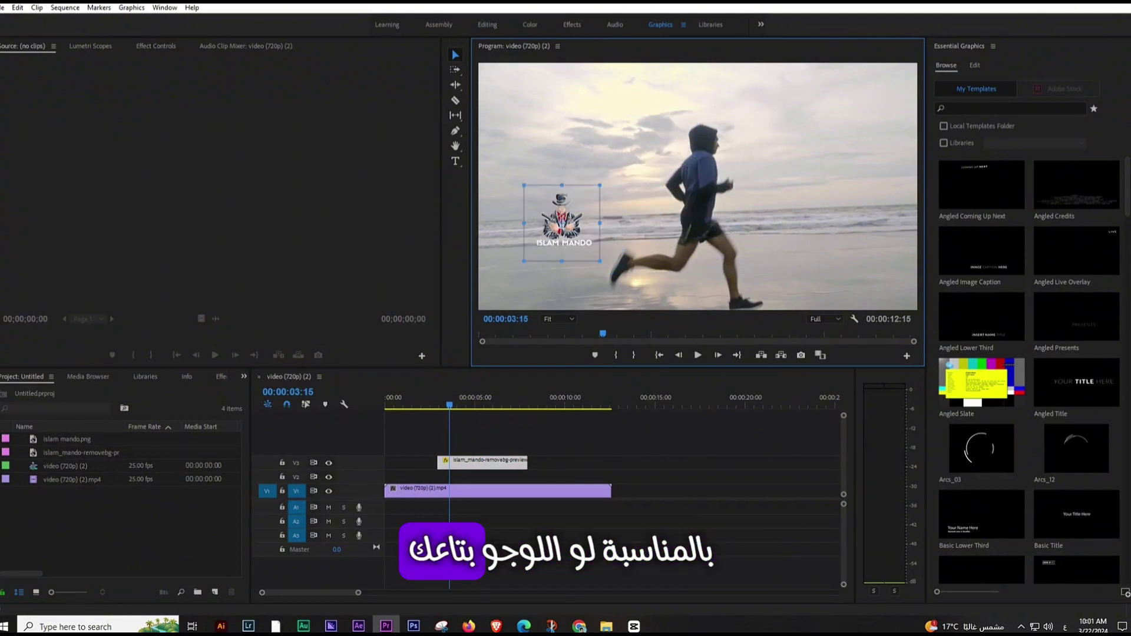
- Add islam mando.png on a new track, preview it at 00:00:10:17, then delete it and return to 00:00:06:20
drag(67, 438, 580, 413)
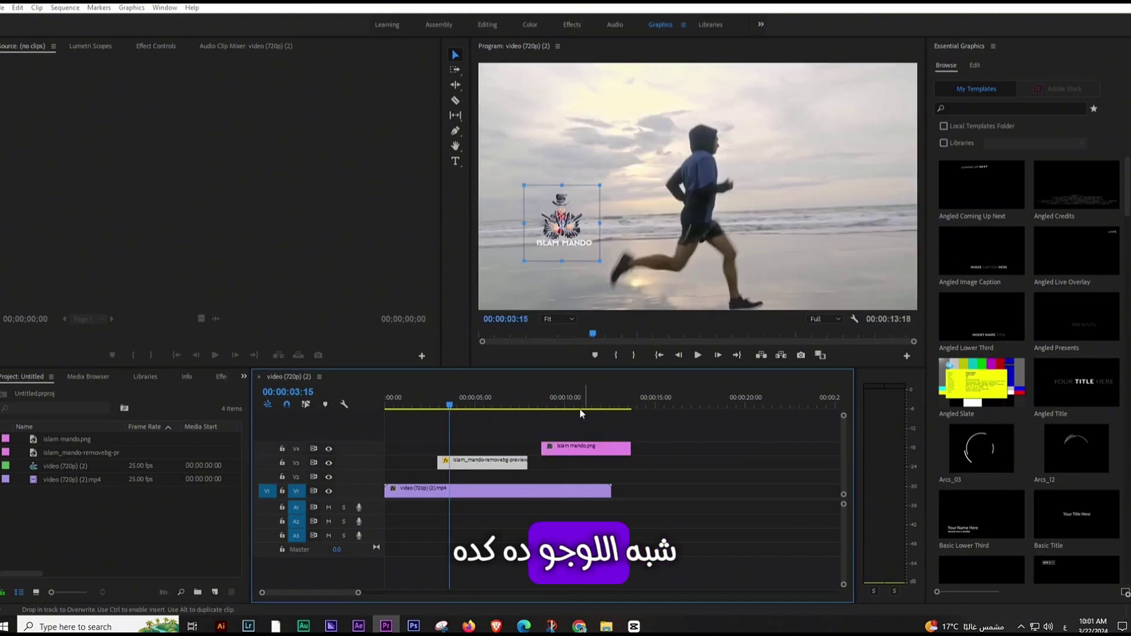
click(576, 404)
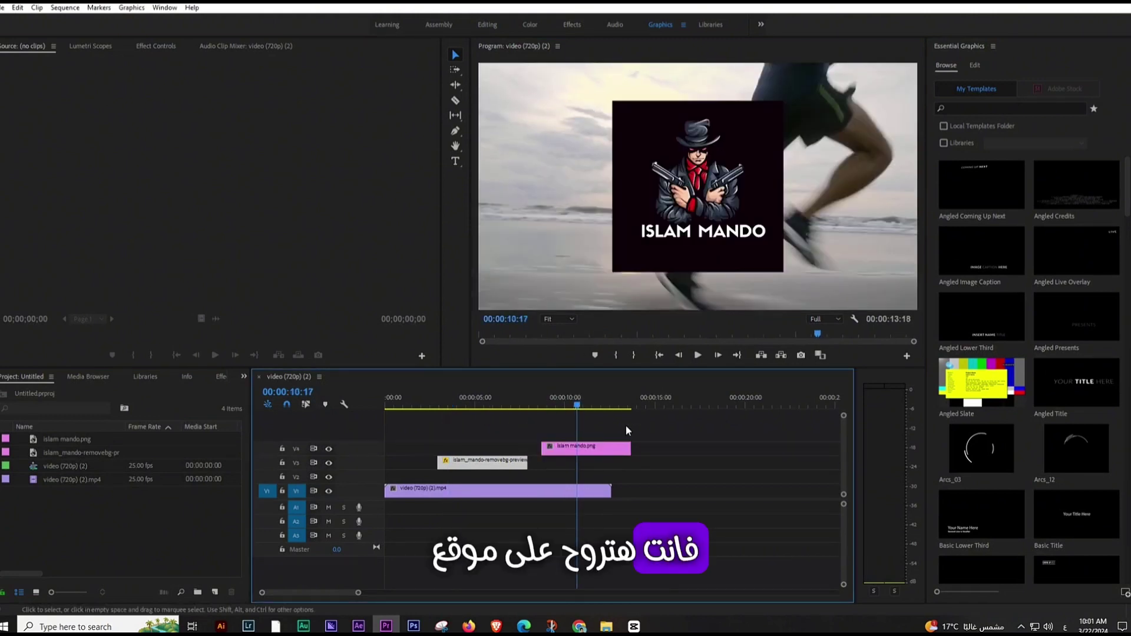
click(597, 449)
key(Delete)
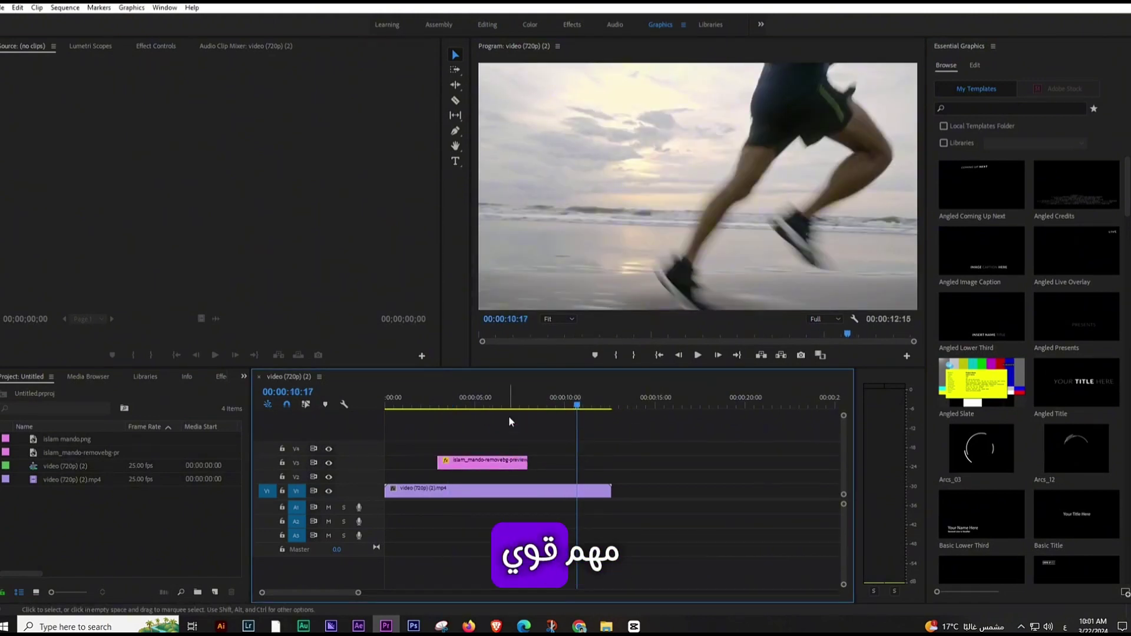
click(508, 404)
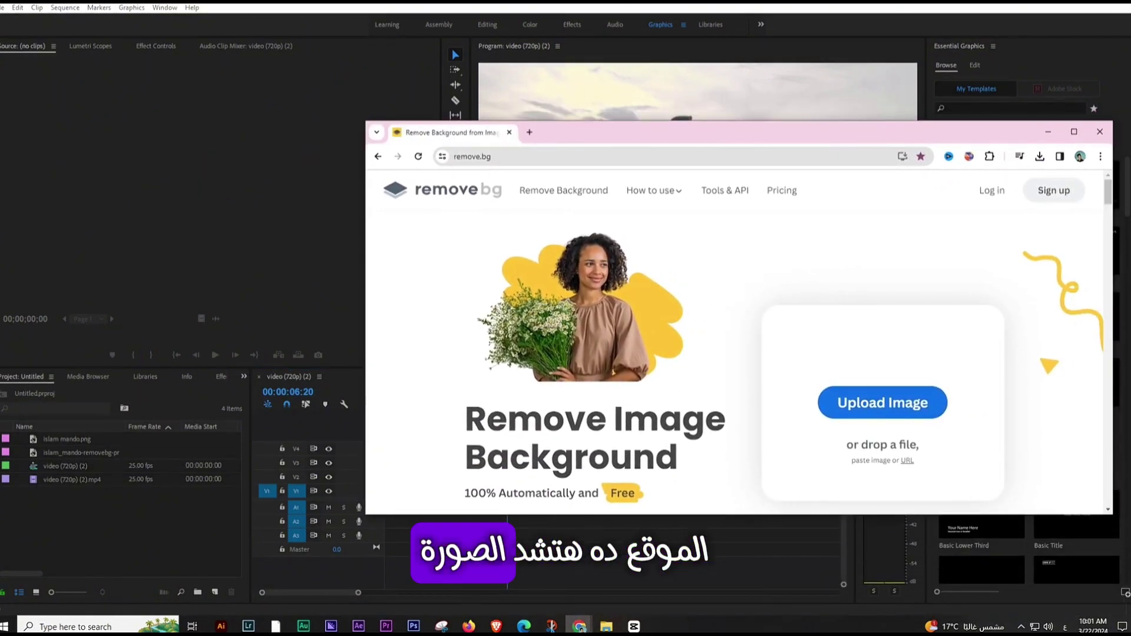
- Upload the ISLAM MANDO logo image to remove.bg for background removal
drag(66, 439, 769, 327)
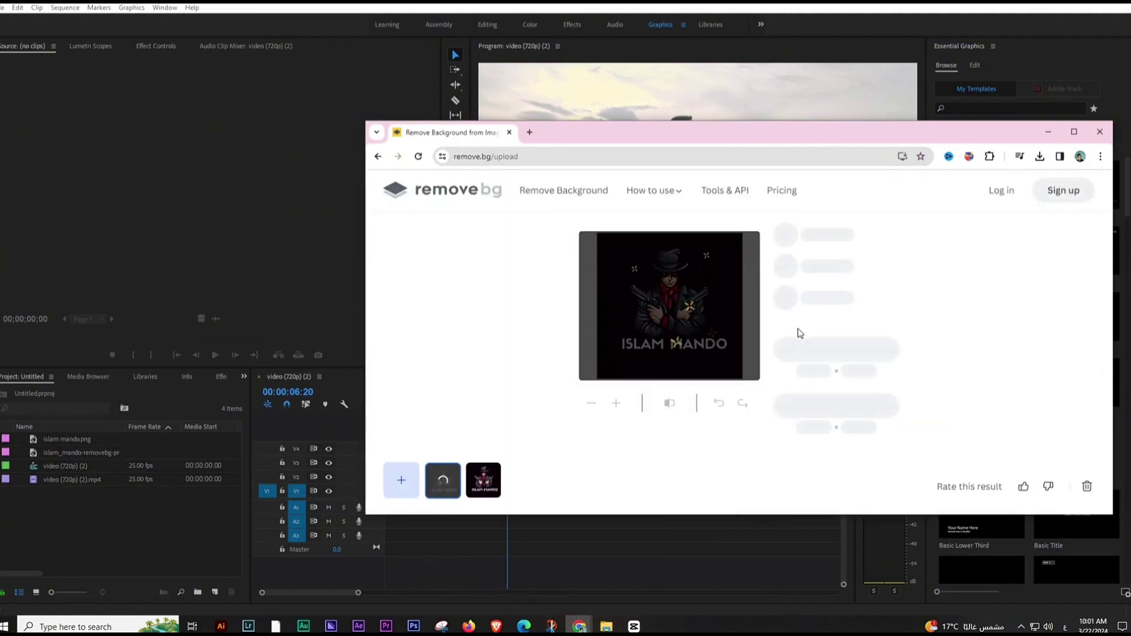
- Back in Premiere at 00:00:05:24, resize the logo and move it down-left, keeping its text readable
click(1100, 133)
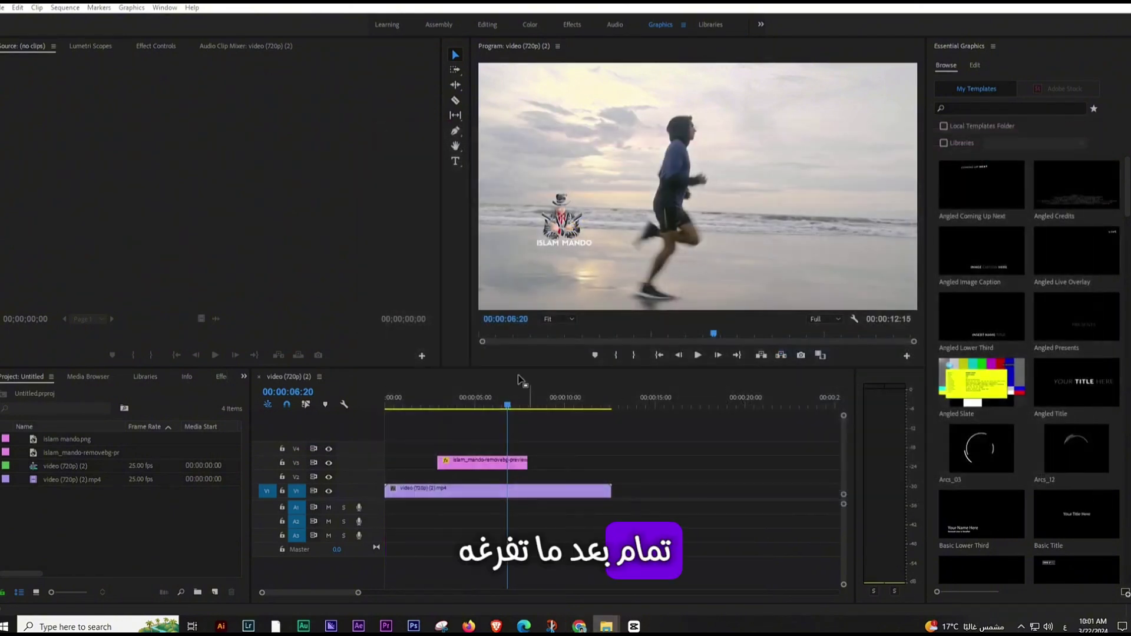
click(494, 401)
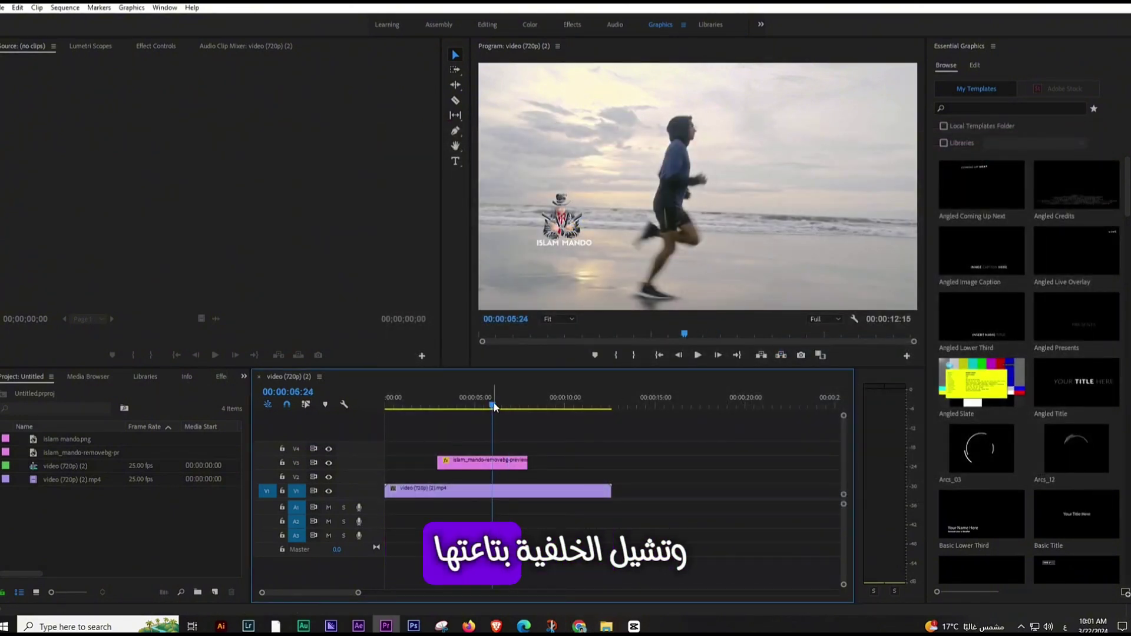
click(565, 221)
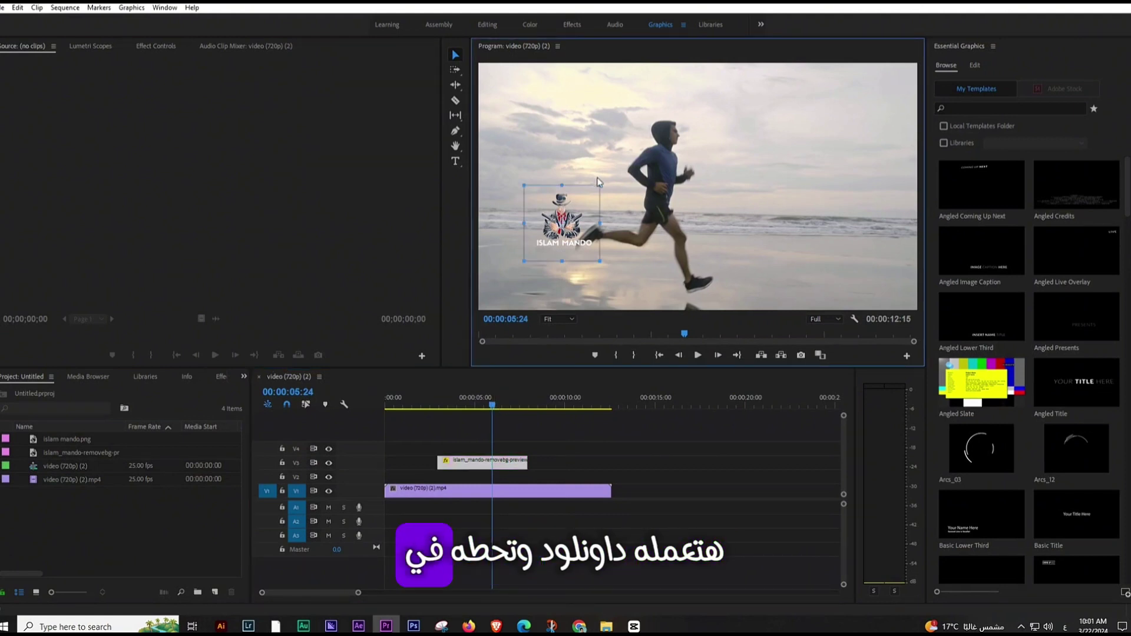
drag(600, 186, 582, 204)
mouse_move(551, 273)
mouse_down()
mouse_move(517, 301)
mouse_move(530, 162)
mouse_move(553, 271)
mouse_move(569, 263)
mouse_up()
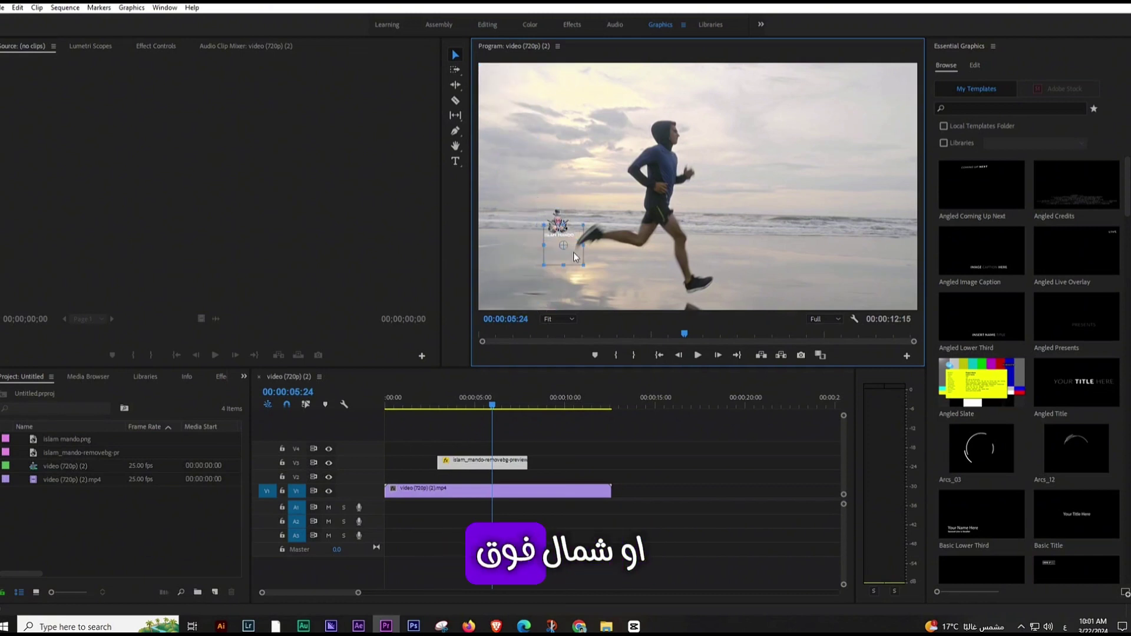
drag(577, 233, 603, 223)
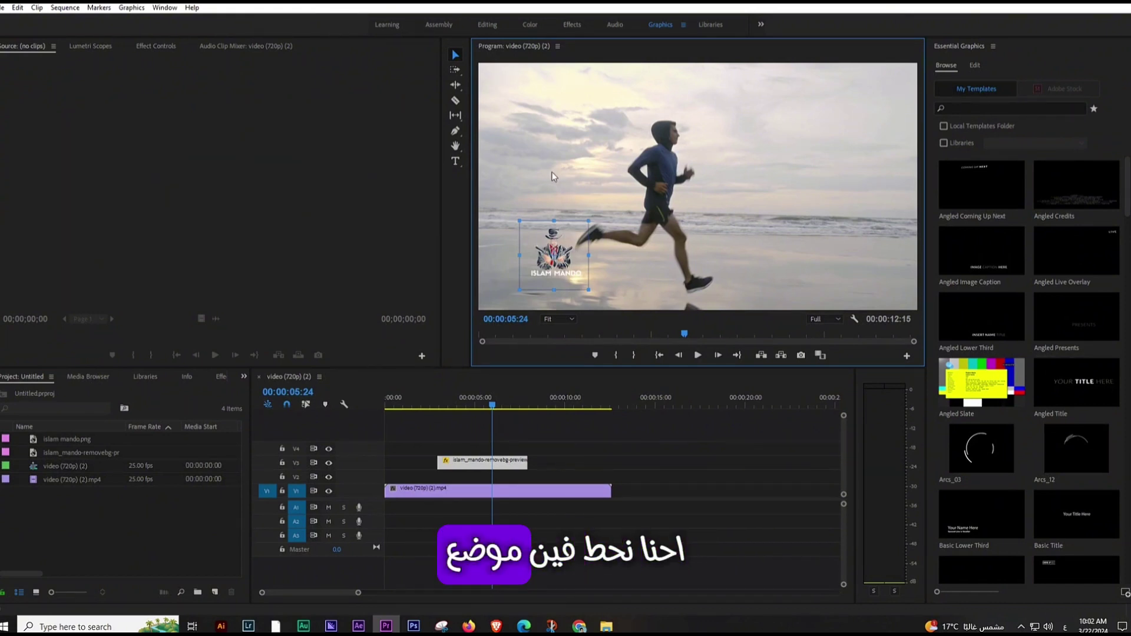
- Fine-tune the logo's size and position in the lower-left corner, then lengthen the V3 logo clip to 00:00:08:24
drag(570, 266, 530, 276)
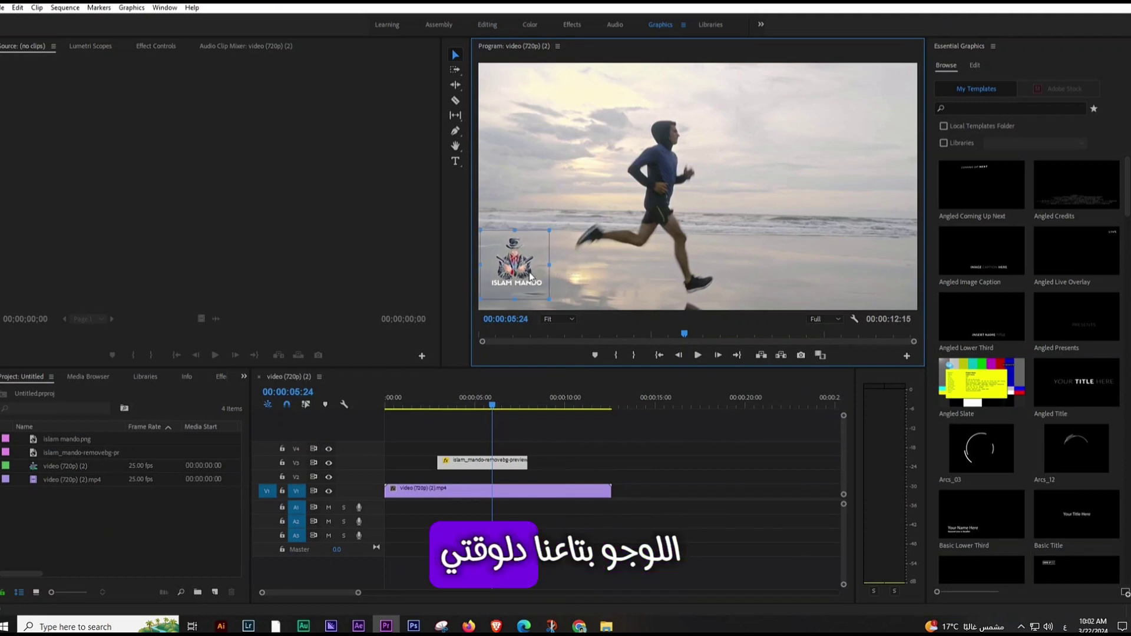
mouse_move(549, 229)
mouse_down()
mouse_move(531, 246)
mouse_move(514, 300)
mouse_up()
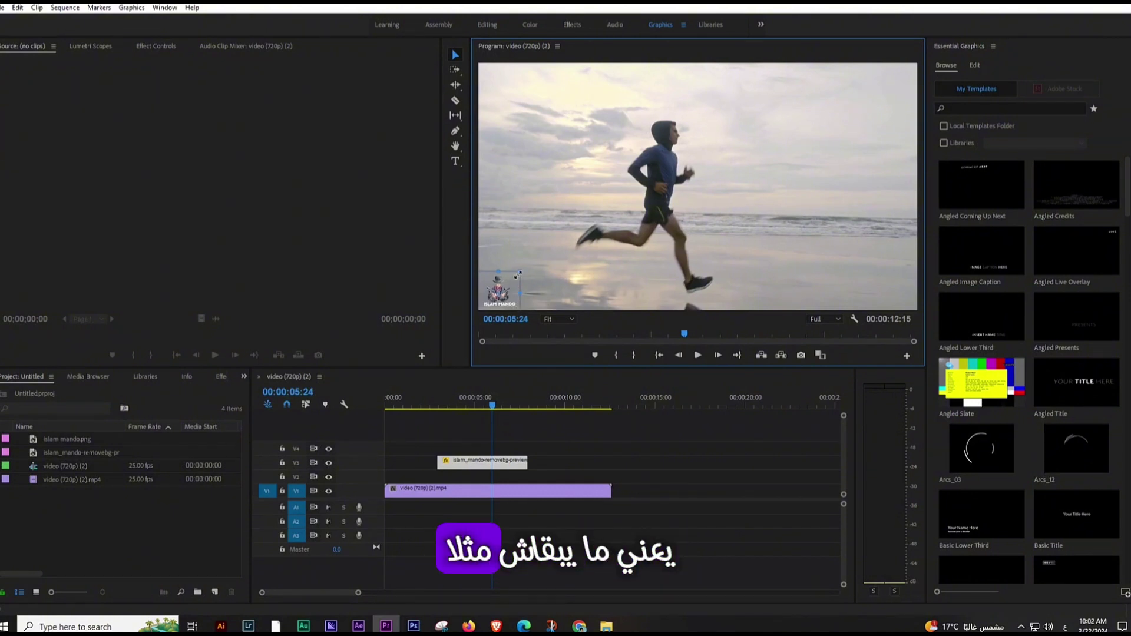
mouse_move(519, 273)
mouse_down()
mouse_move(547, 242)
mouse_move(529, 282)
mouse_up()
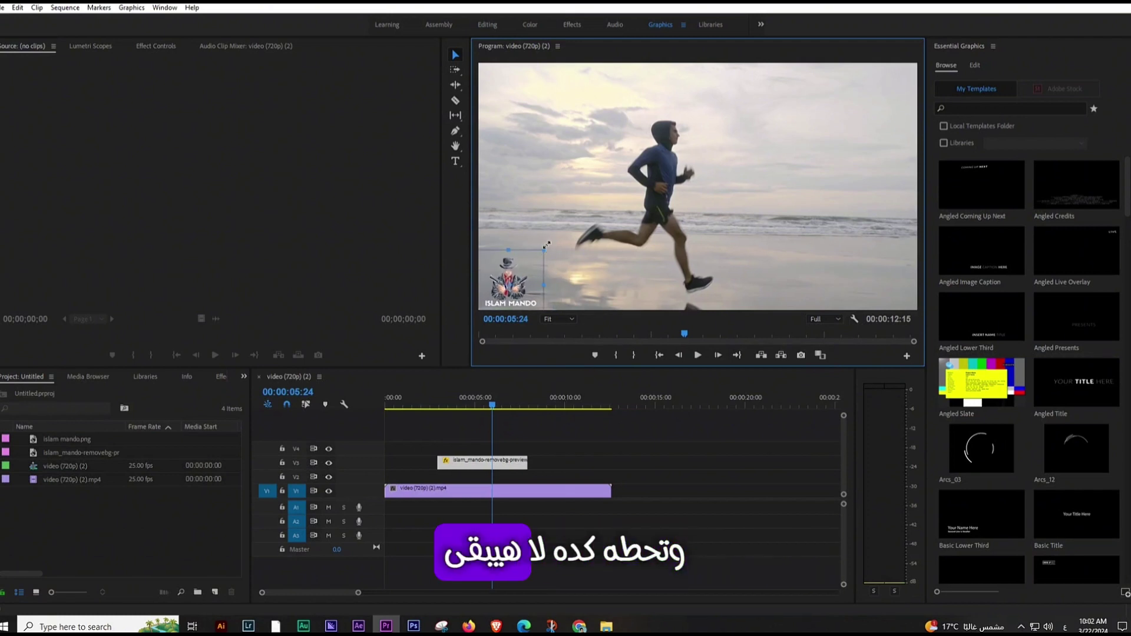
drag(547, 244, 524, 299)
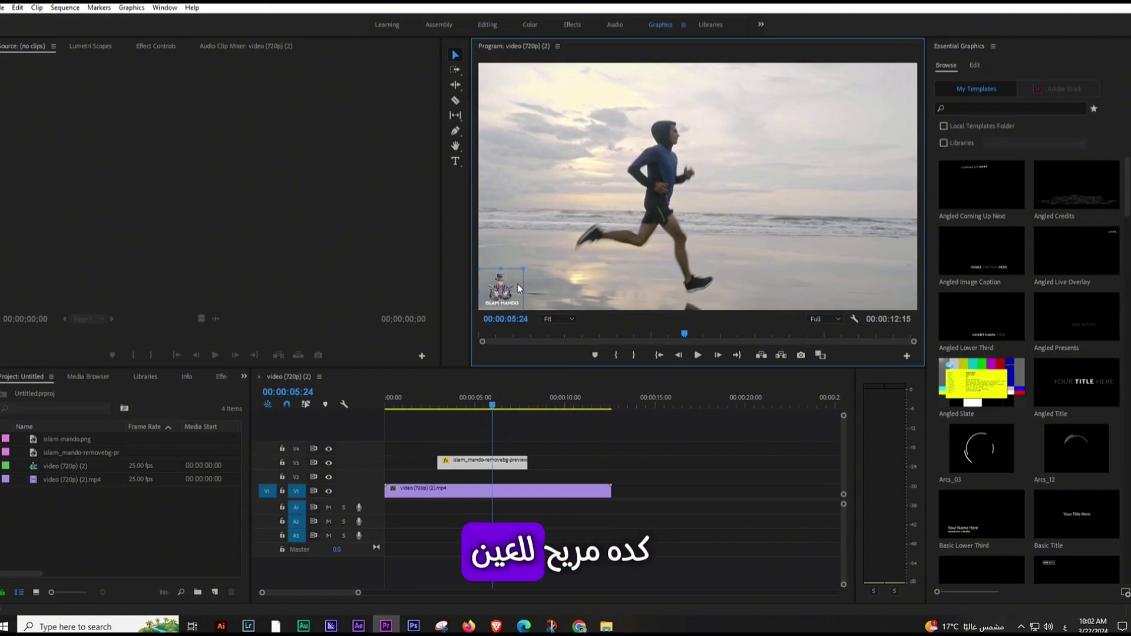
drag(517, 280, 518, 276)
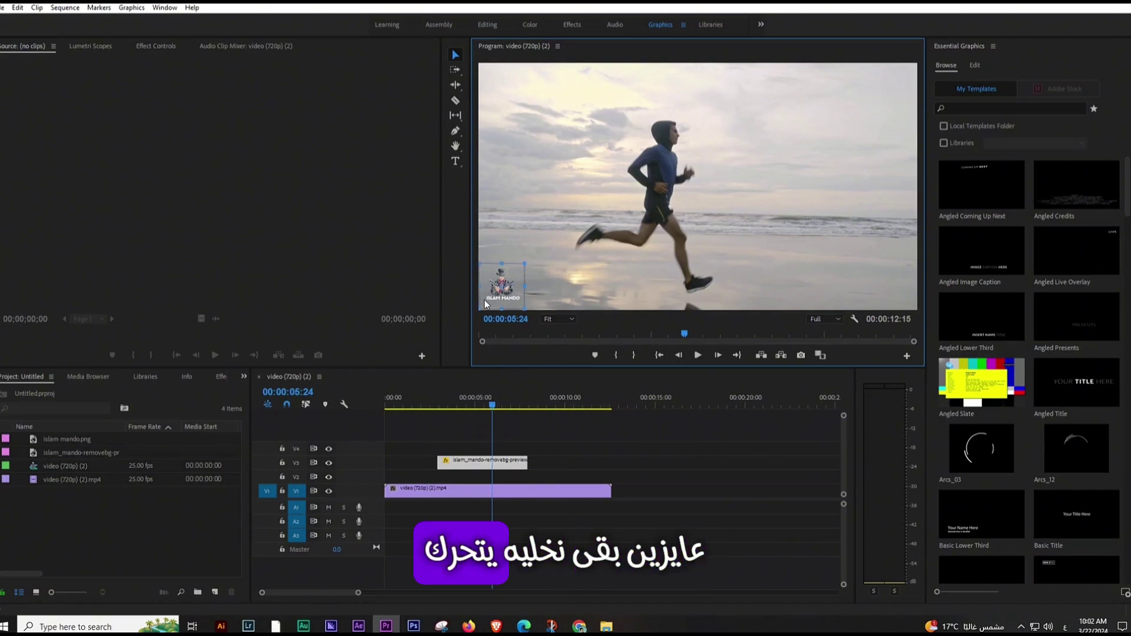
drag(527, 461, 596, 461)
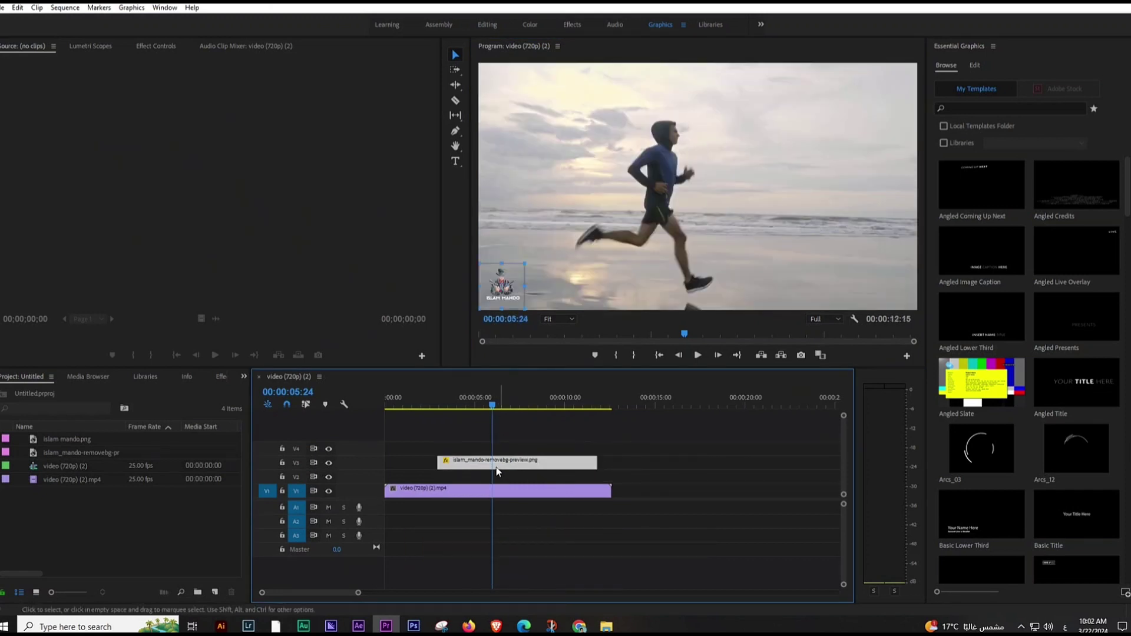
- Make the logo clip start earlier, move to 00:00:02:14, and show its Effect Controls motion settings
drag(439, 460, 421, 460)
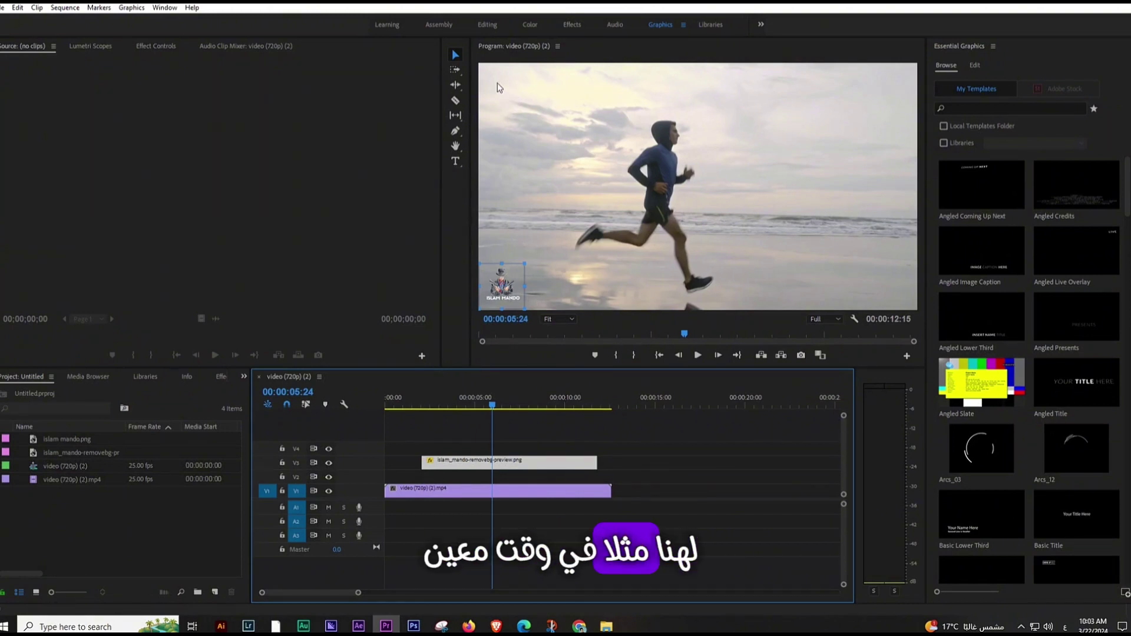
click(431, 407)
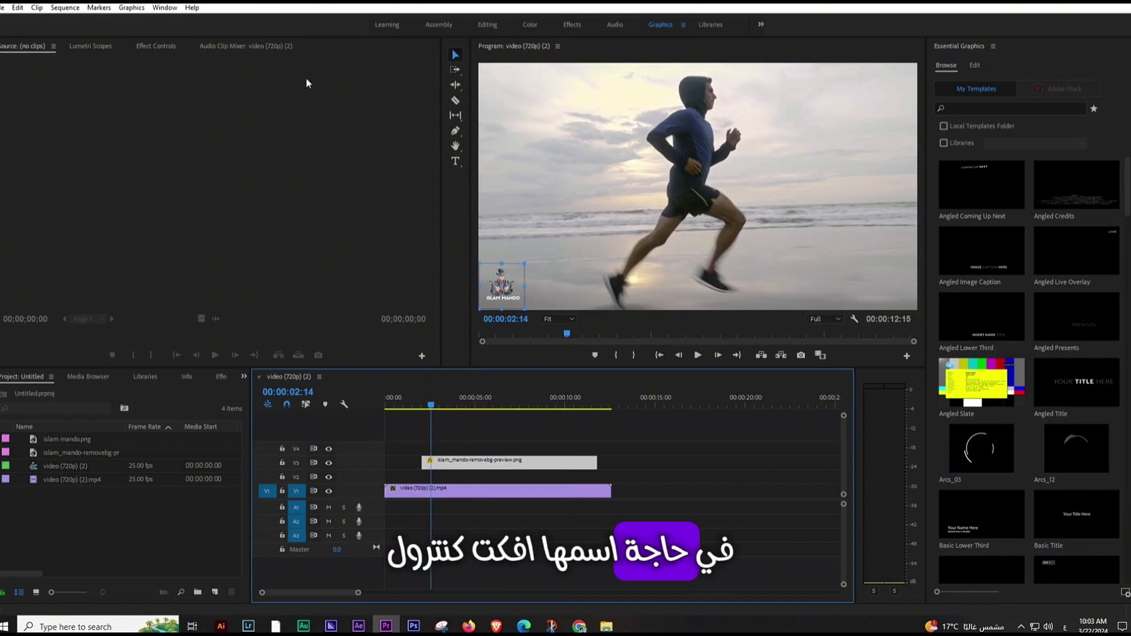
click(166, 47)
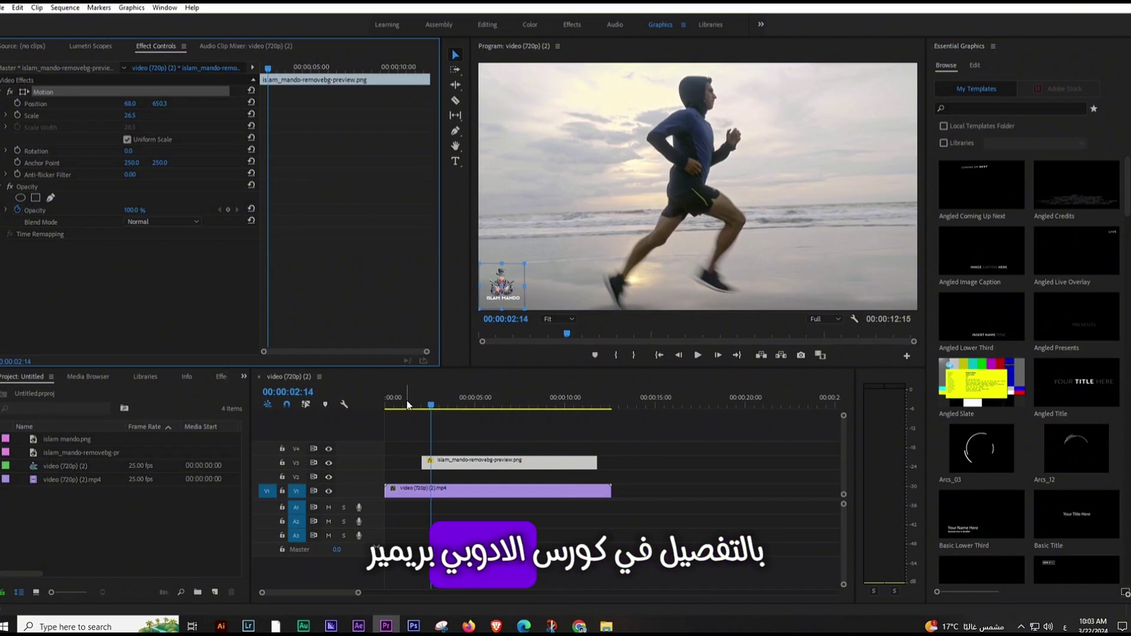
- At 00:00:02:04, start Position and Scale keyframing for the logo
click(432, 406)
drag(432, 406, 425, 408)
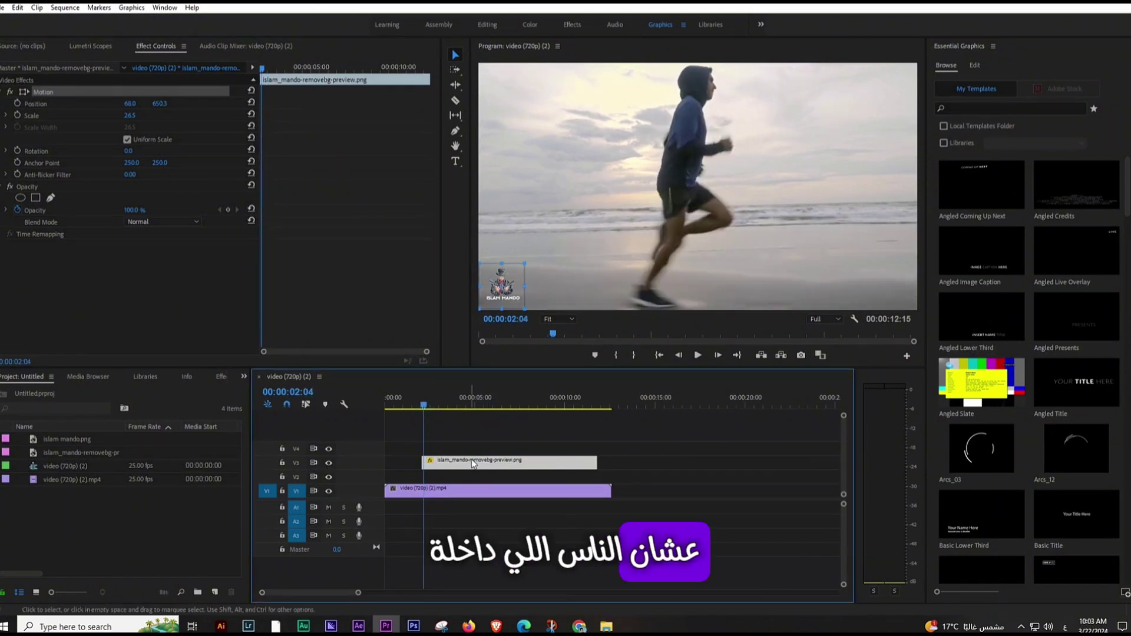
click(18, 103)
click(17, 115)
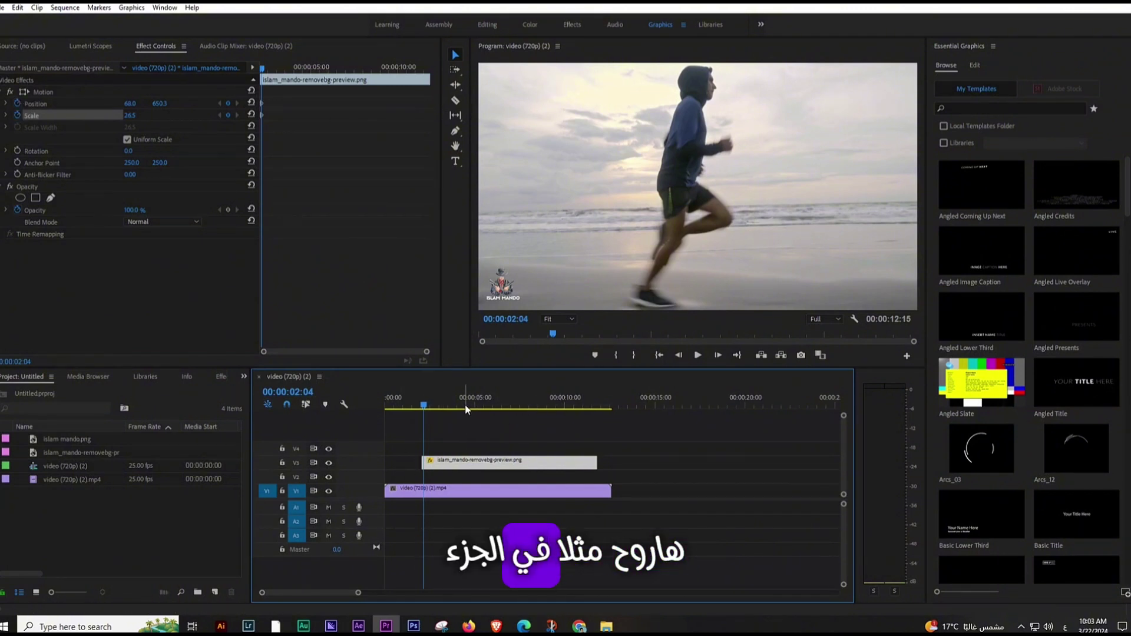
- Add Position and Scale keyframes at 00:00:05:06 and move the logo up to the top-left corner
mouse_move(465, 407)
mouse_down()
mouse_move(438, 408)
mouse_move(481, 424)
mouse_up()
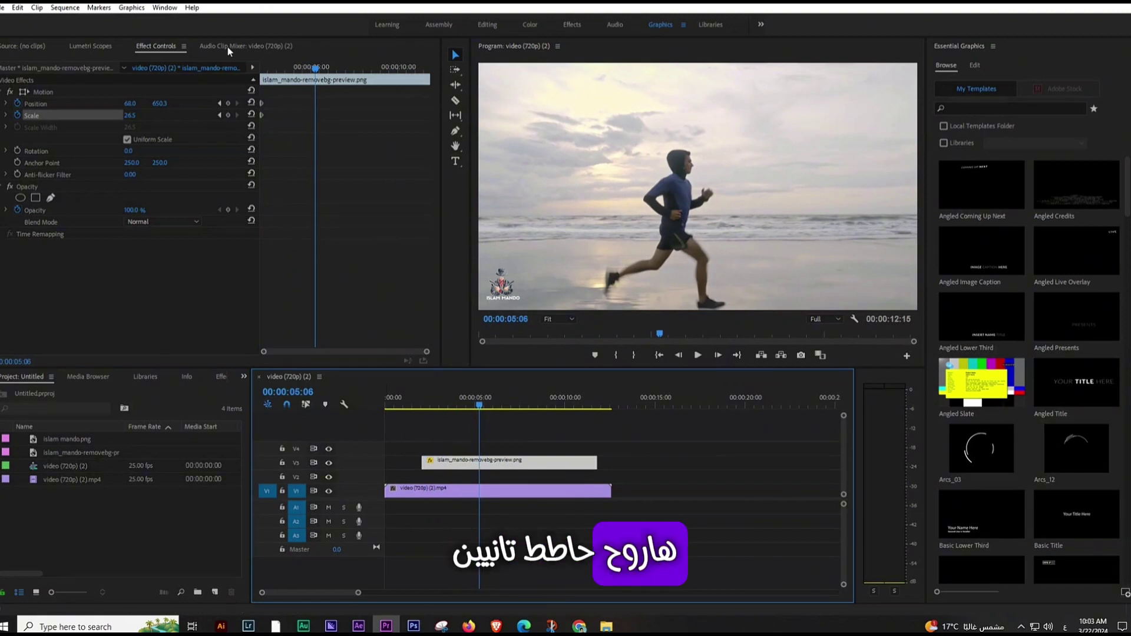
click(228, 103)
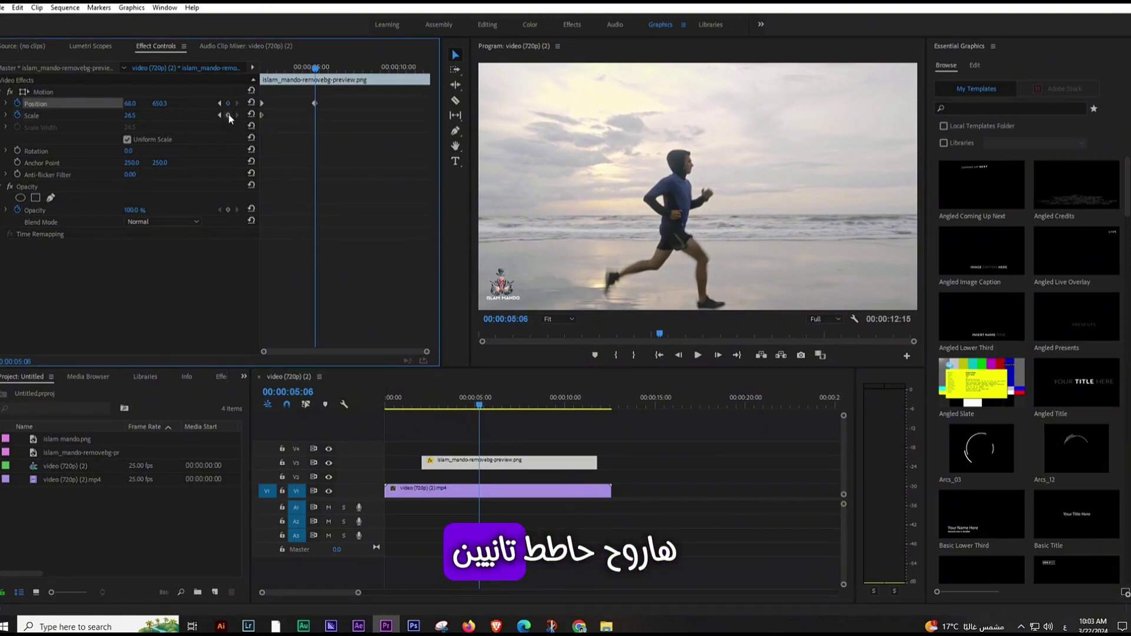
click(228, 114)
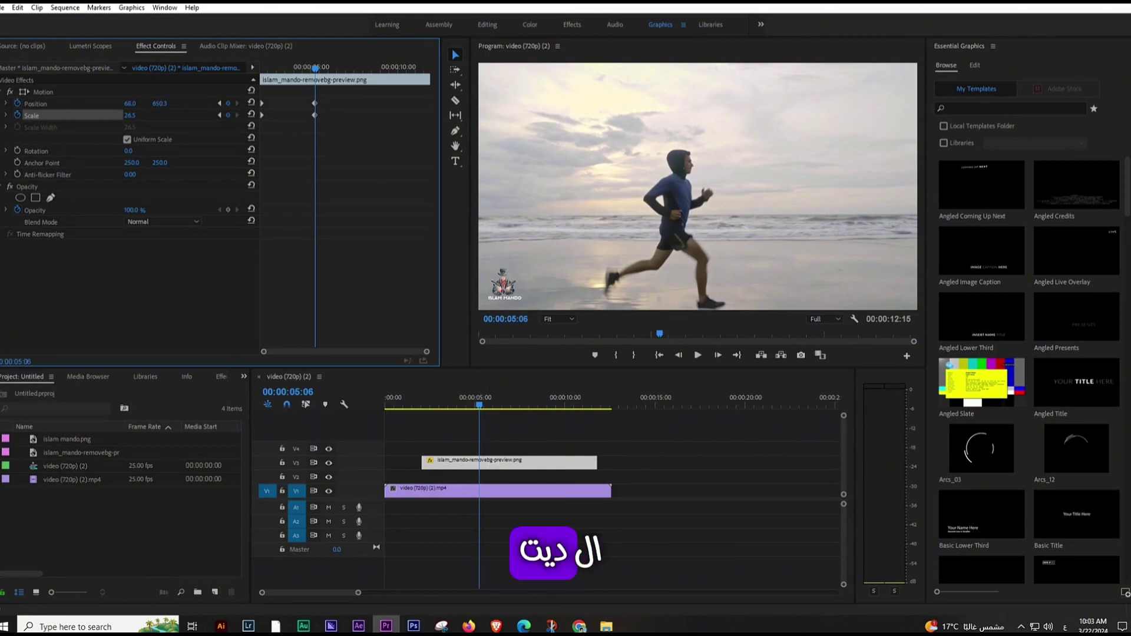
mouse_move(130, 103)
mouse_down()
mouse_move(212, 105)
mouse_move(88, 104)
mouse_up()
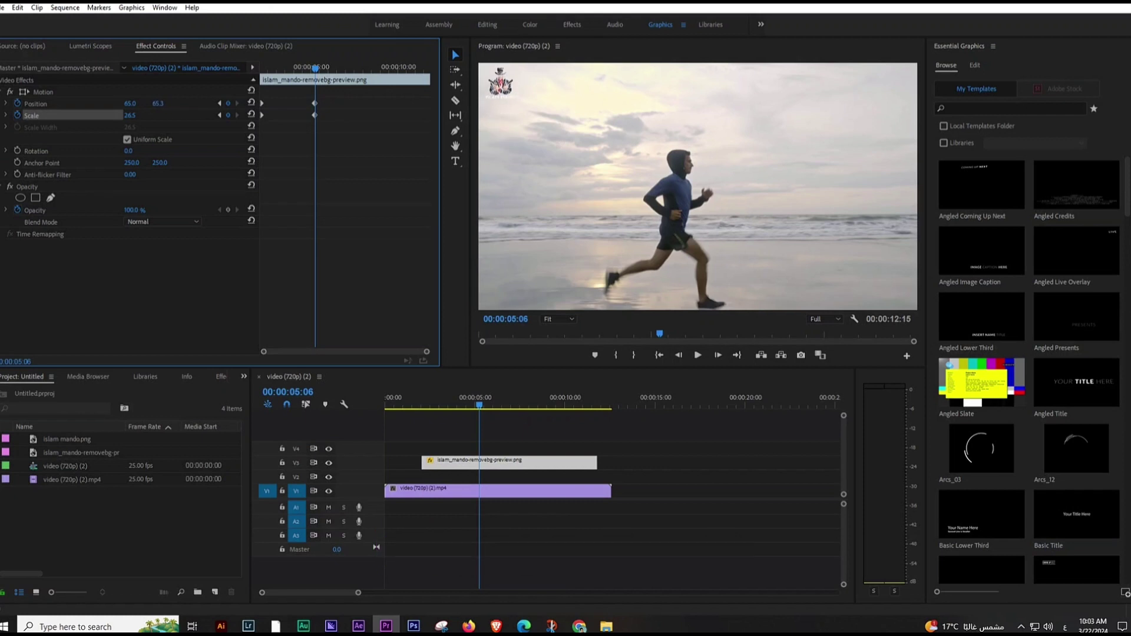
- Preview the logo animation from about 00:00:01:19
click(417, 407)
click(698, 355)
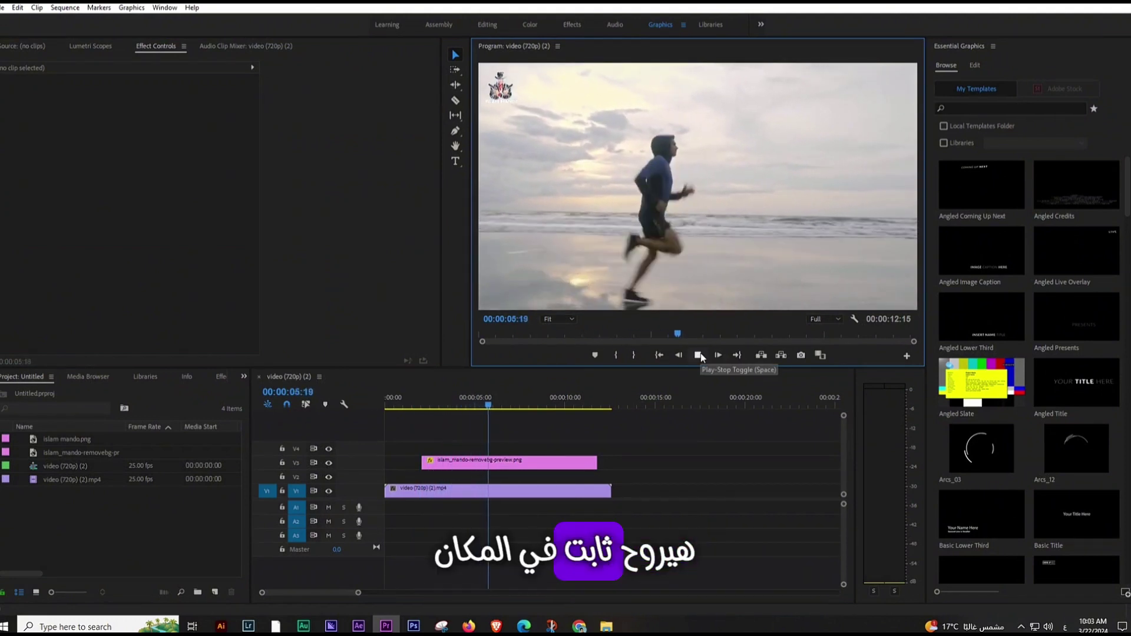
click(699, 355)
- Select the logo clip and move its end Position keyframe earlier so the logo rises faster
click(428, 406)
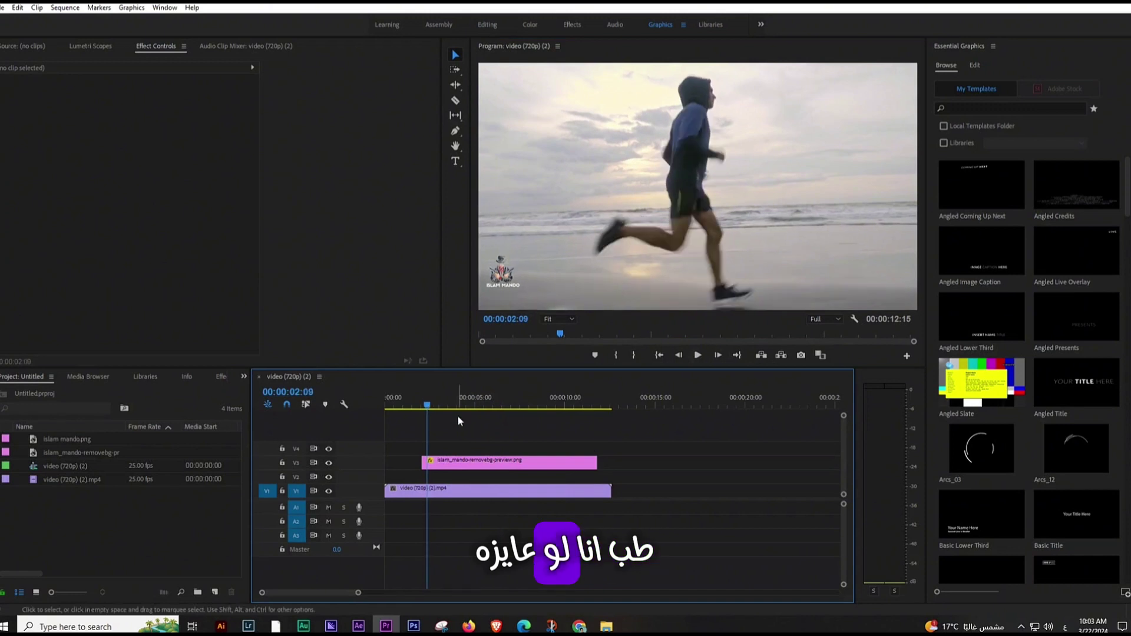
click(485, 470)
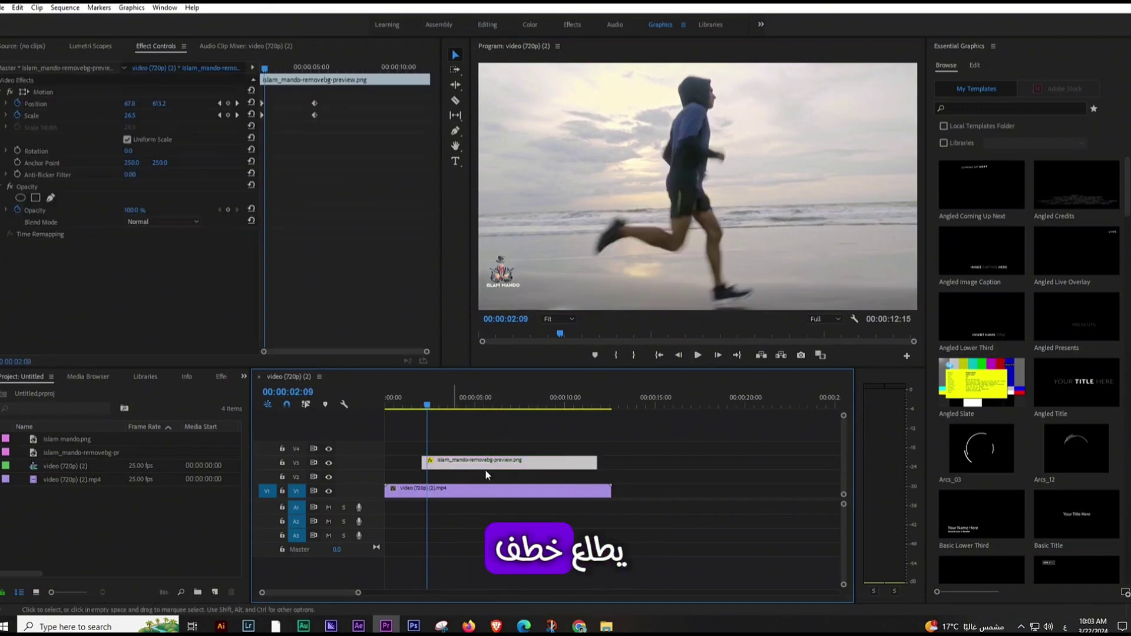
drag(313, 104, 269, 115)
click(315, 116)
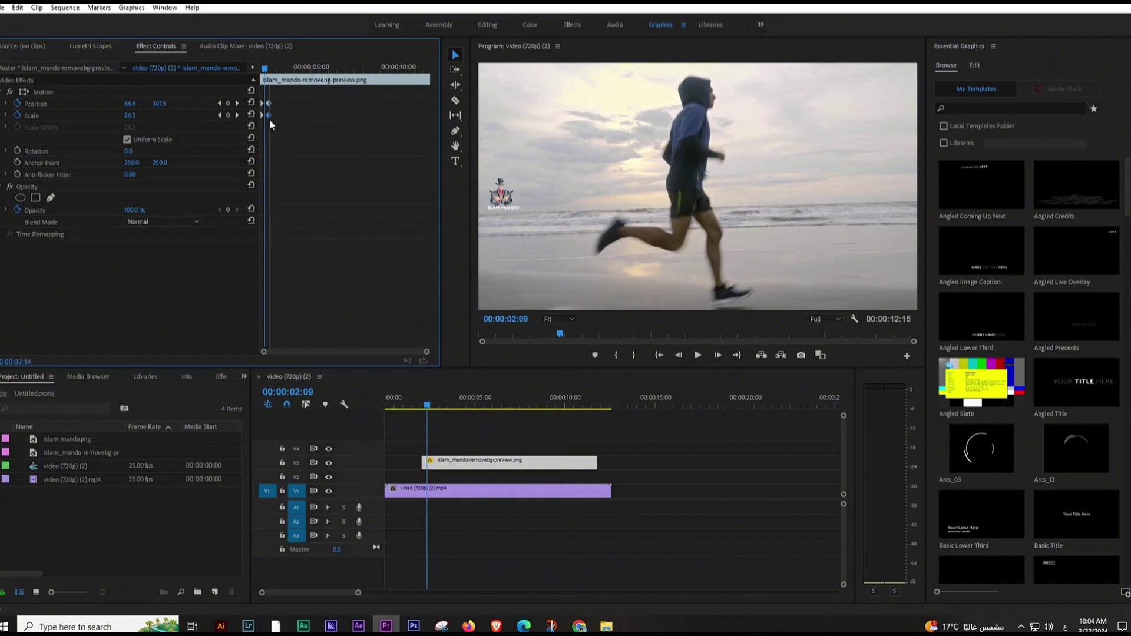
- Preview the move from about 00:00:01:22, then shift the Position keyframe slightly later
drag(432, 407, 419, 405)
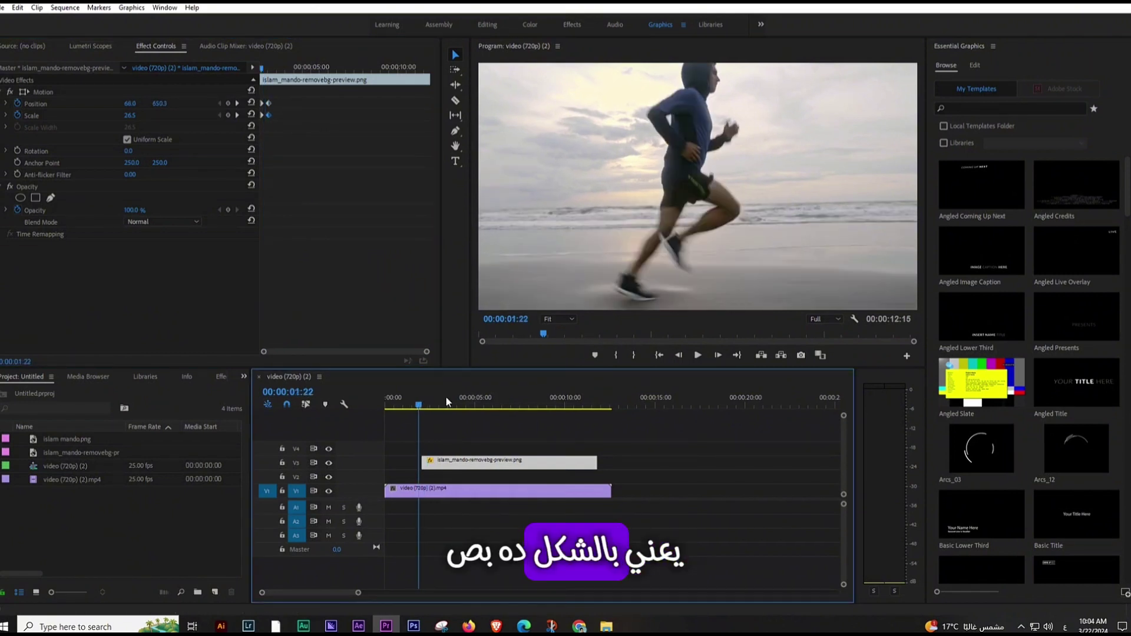
click(698, 357)
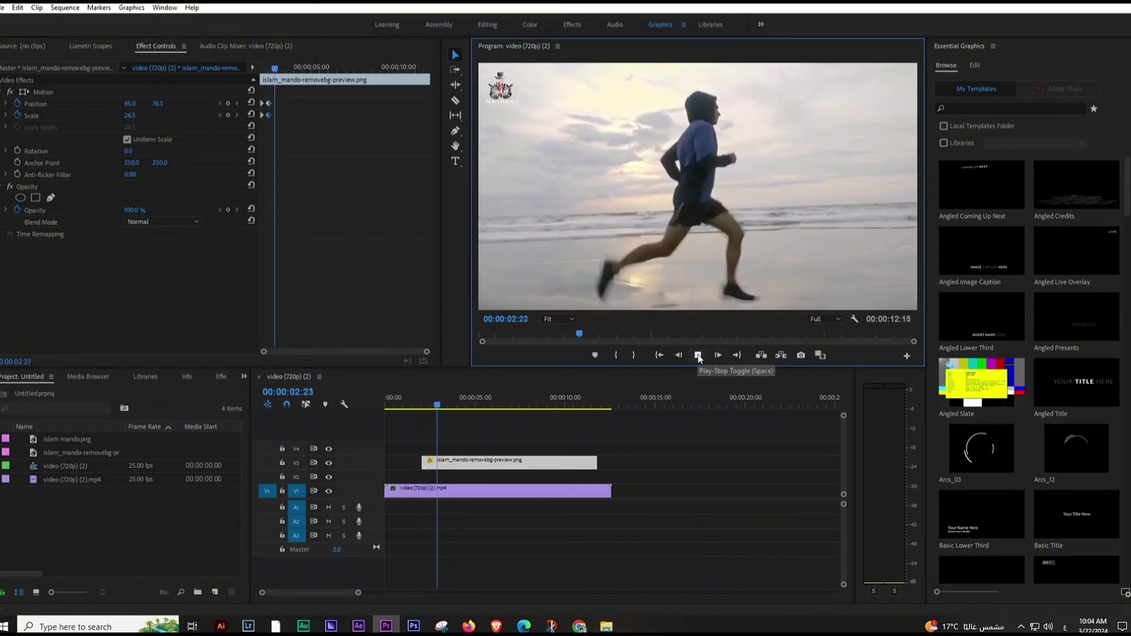
key(space)
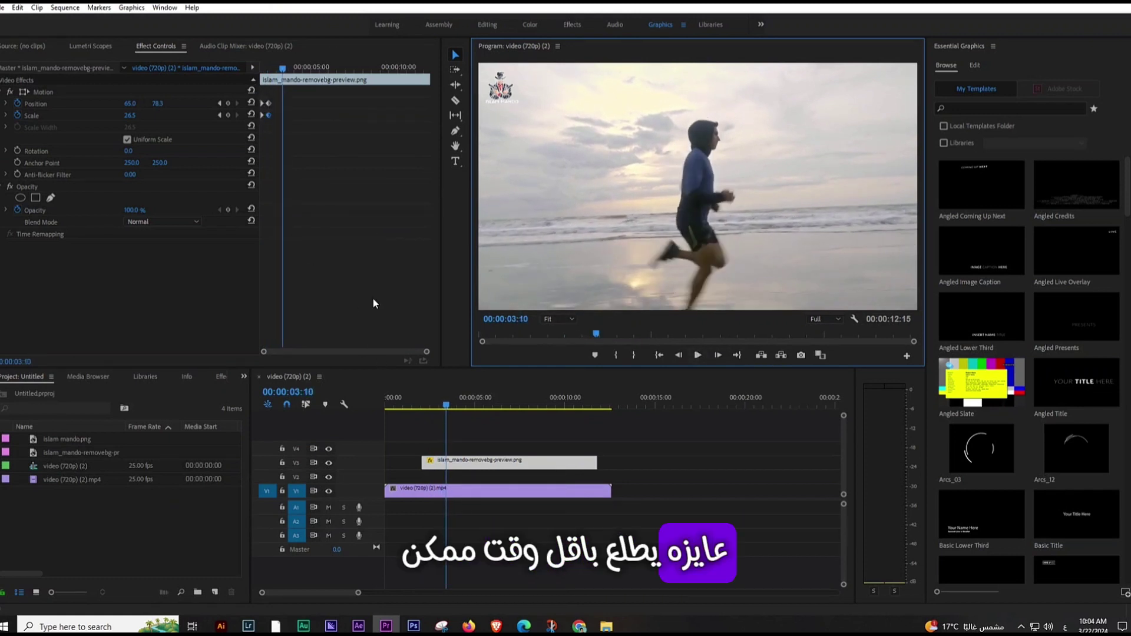
mouse_move(269, 103)
mouse_down()
mouse_move(330, 122)
mouse_move(270, 130)
mouse_up()
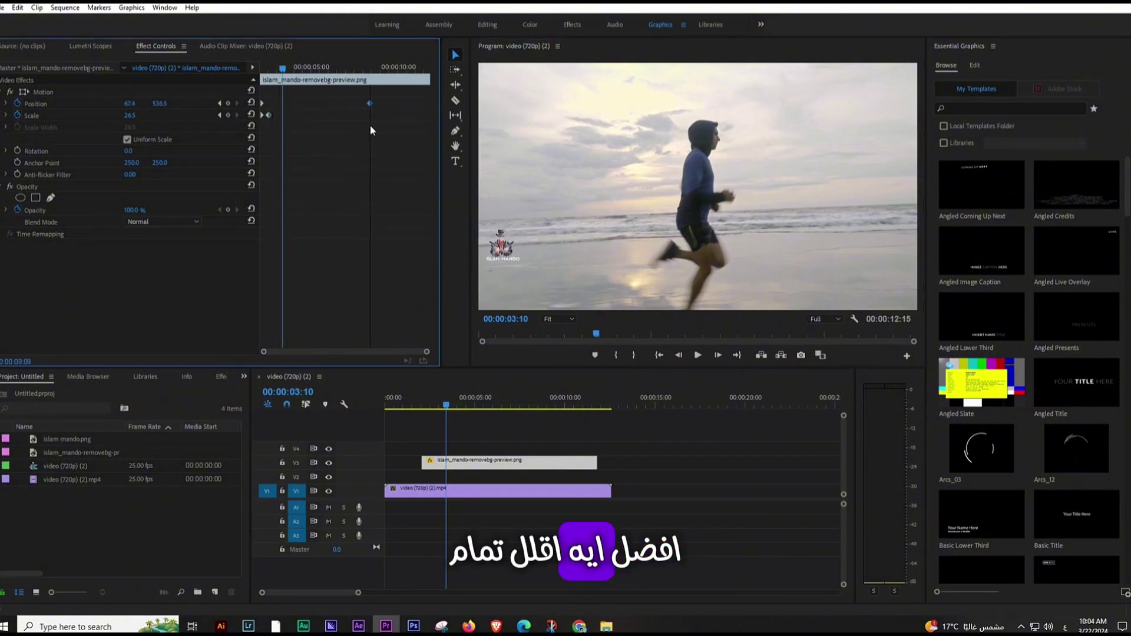